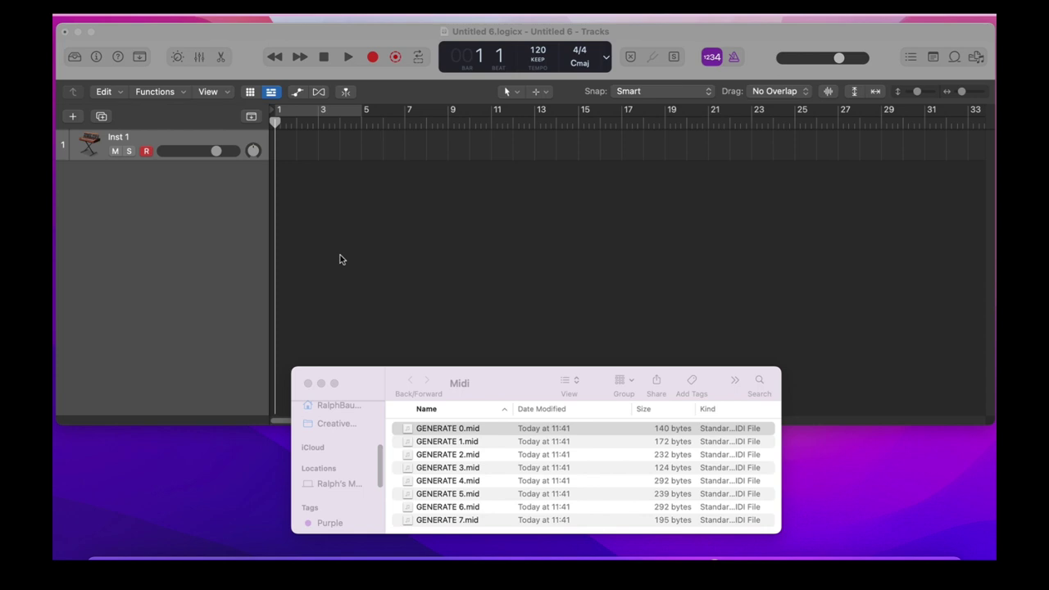
# Import GENERATE 0.mid, GENERATE 1.mid and GENERATE 2.mid end to end onto the Inst 1 track from bar 1, without tempo information
pyautogui.click(403, 430)
pyautogui.moveTo(405, 429); pyautogui.dragTo(279, 147)
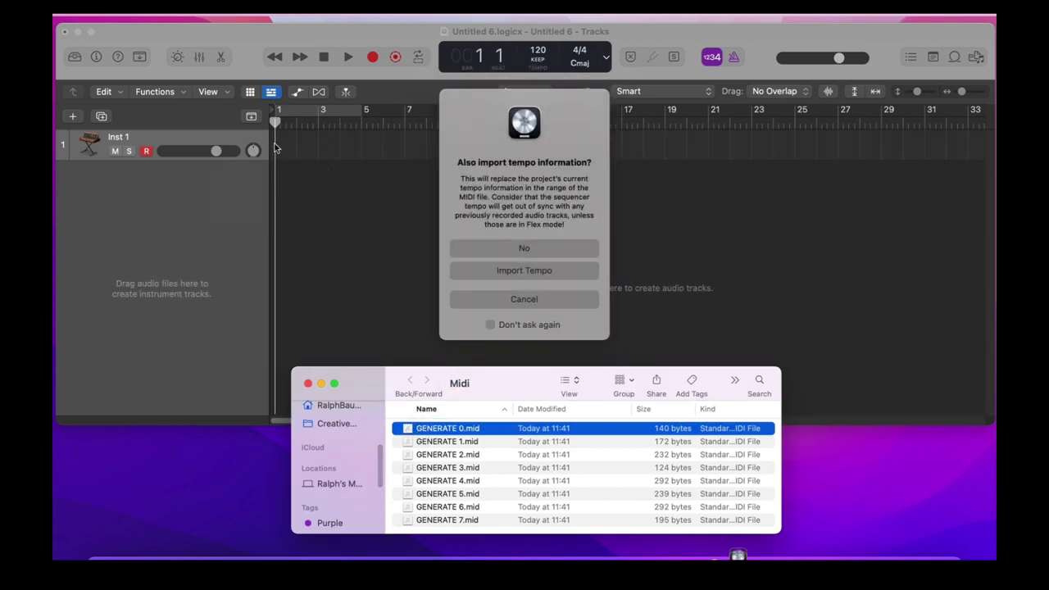
pyautogui.click(519, 248)
pyautogui.moveTo(416, 441); pyautogui.dragTo(380, 149)
pyautogui.moveTo(448, 454); pyautogui.dragTo(492, 149)
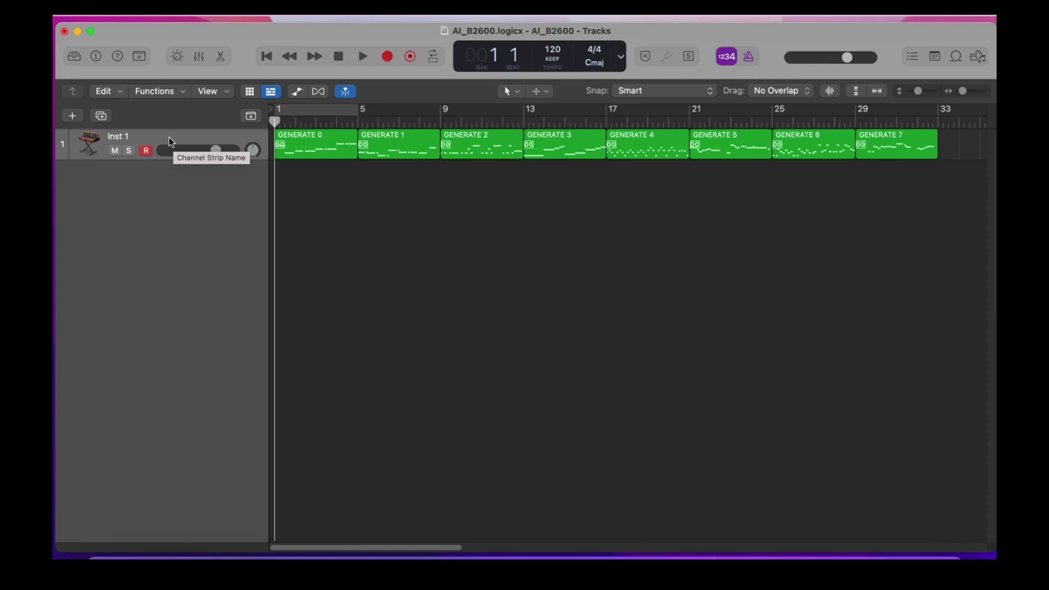
# Audition the Inst 1 track from bar 1 and in cycle mode over the GENERATE 2 region, stopping playback each time
pyautogui.click(362, 55)
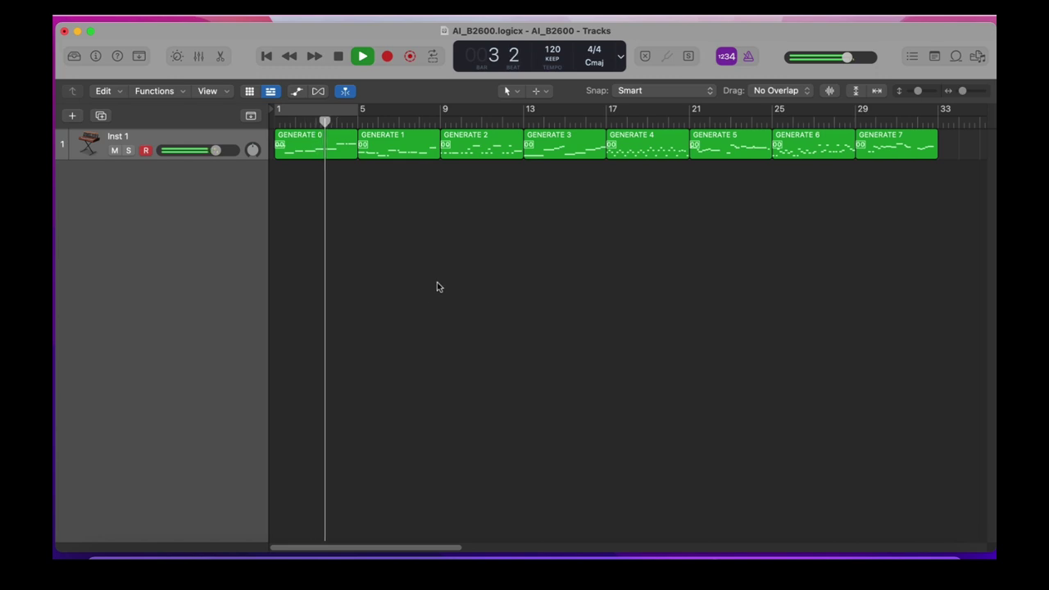
pyautogui.press('space')
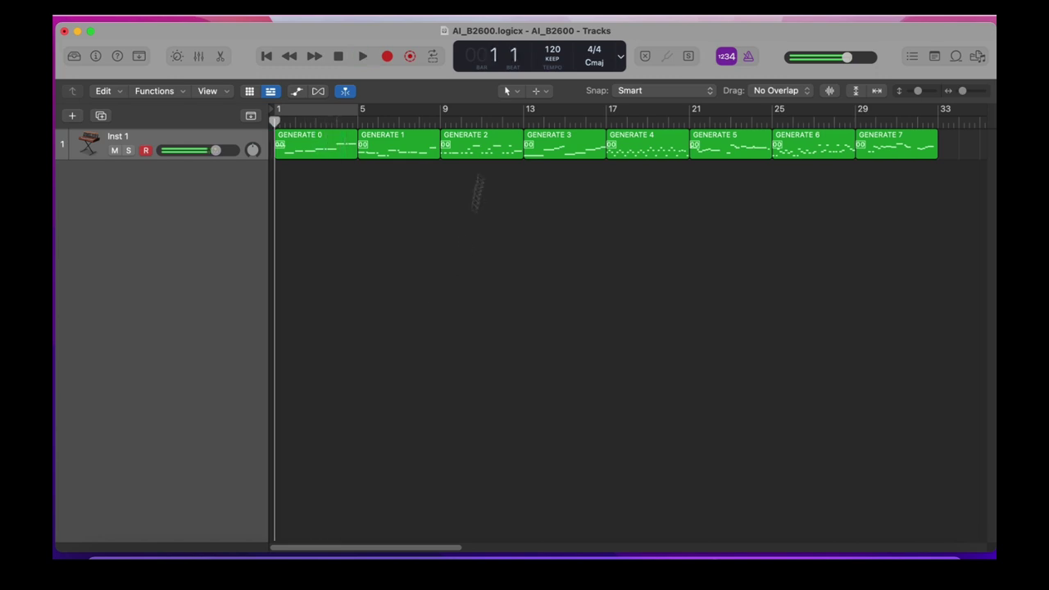
pyautogui.click(496, 138)
pyautogui.click(433, 56)
pyautogui.press('space')
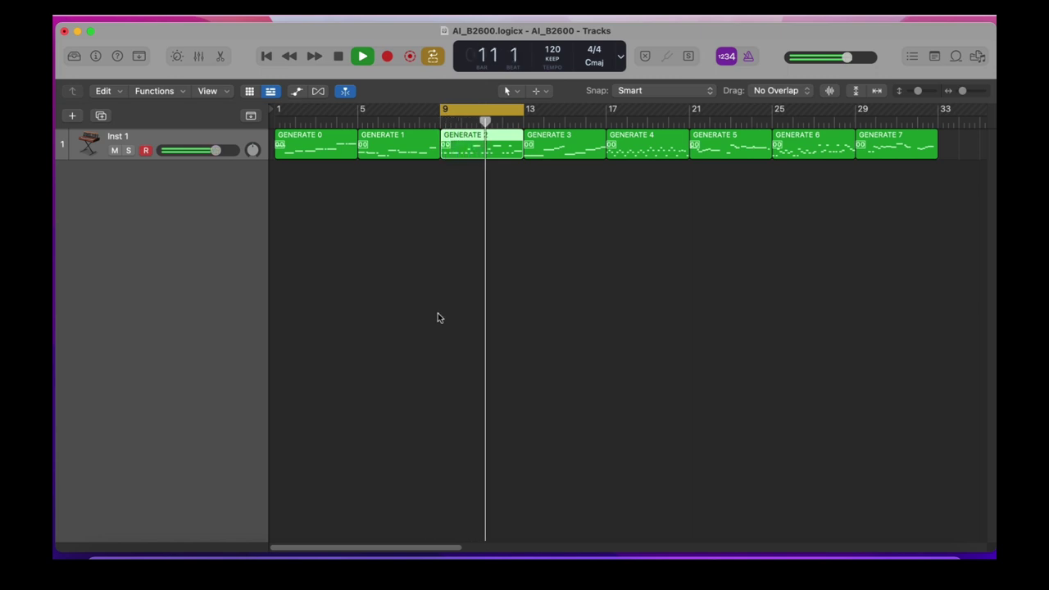
pyautogui.press('space')
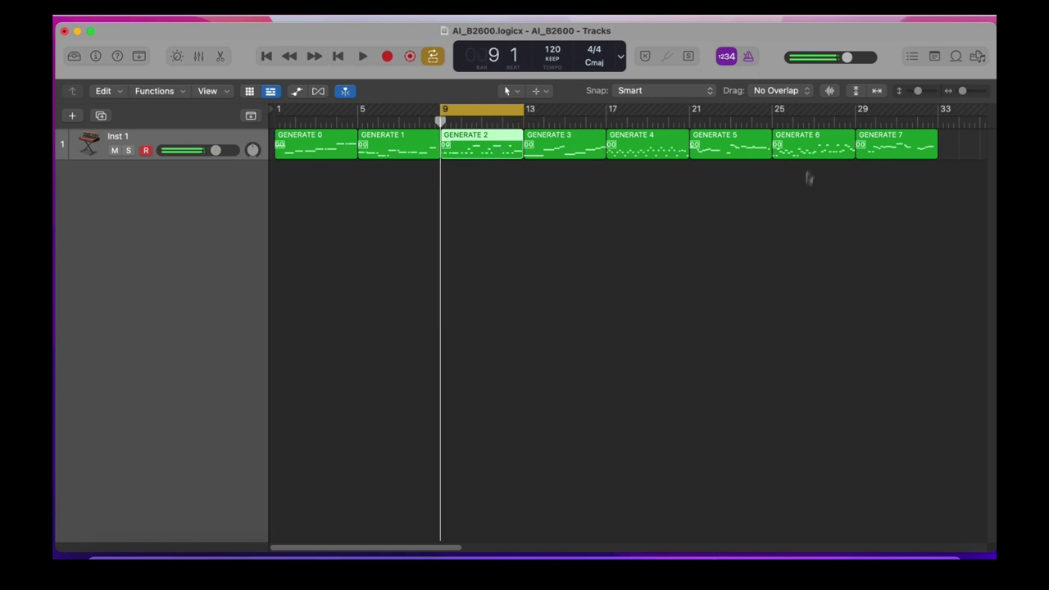
# Audition the GENERATE 6 region with the cycle range set to it, and stop playback
pyautogui.click(812, 147)
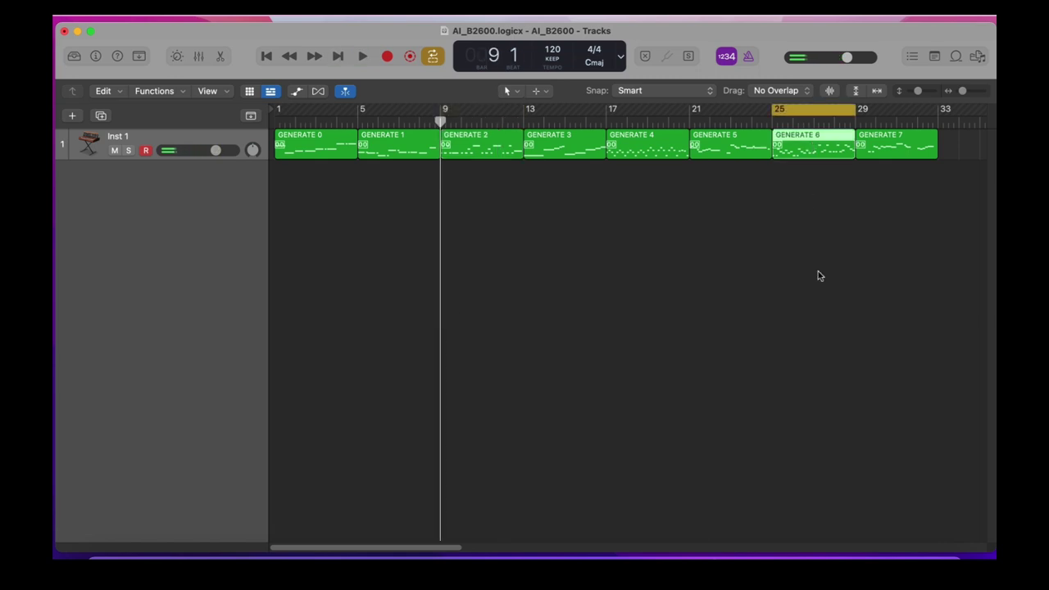
pyautogui.press('space')
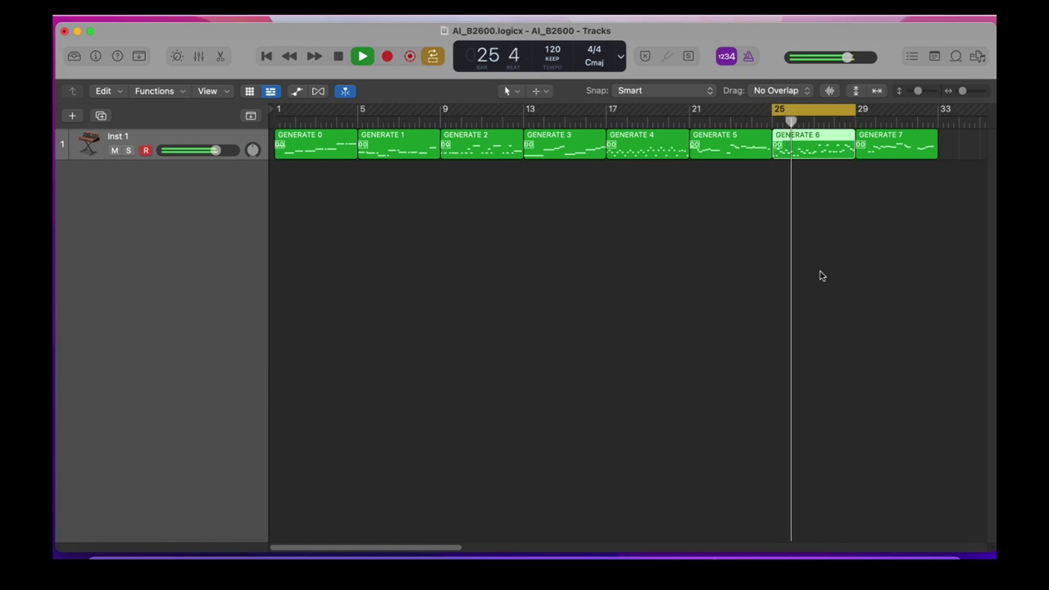
pyautogui.press('space')
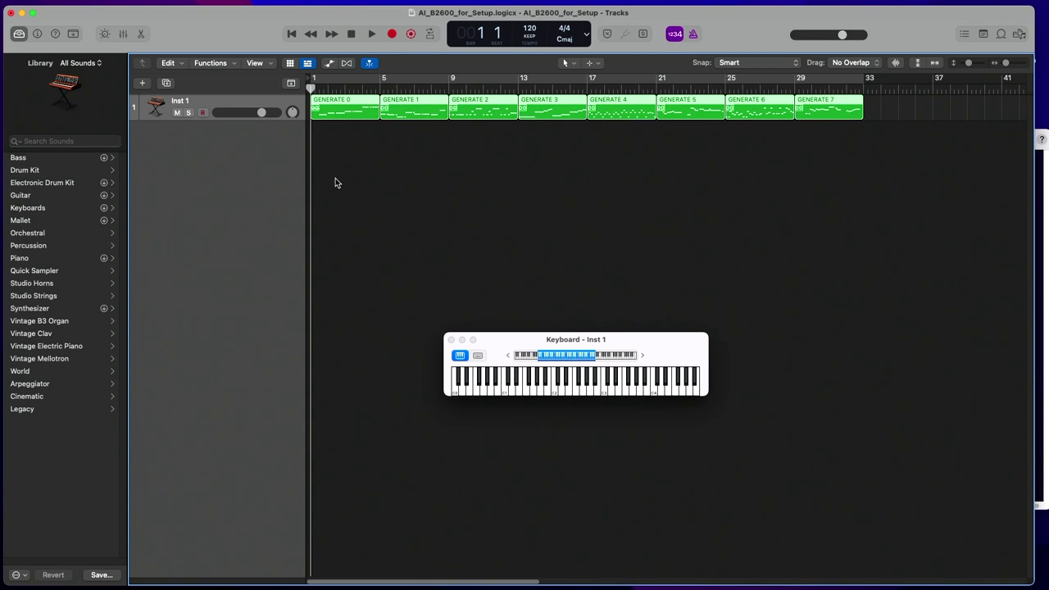
# Mute the Inst 1 track and create one External MIDI track with 2600 Gray Meanie channel 1 as its MIDI destination
pyautogui.click(177, 114)
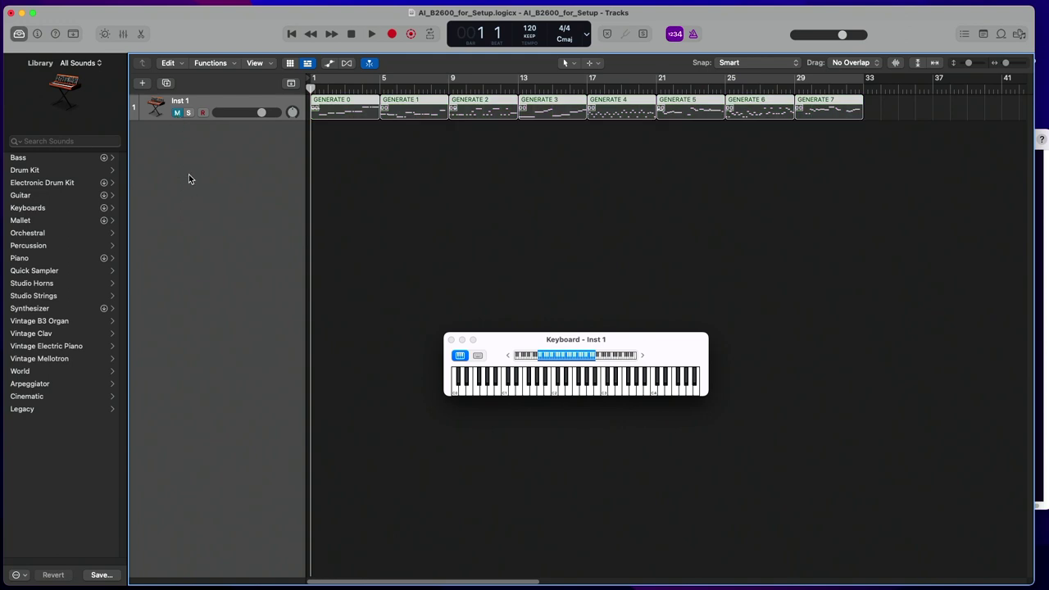
pyautogui.doubleClick(188, 178)
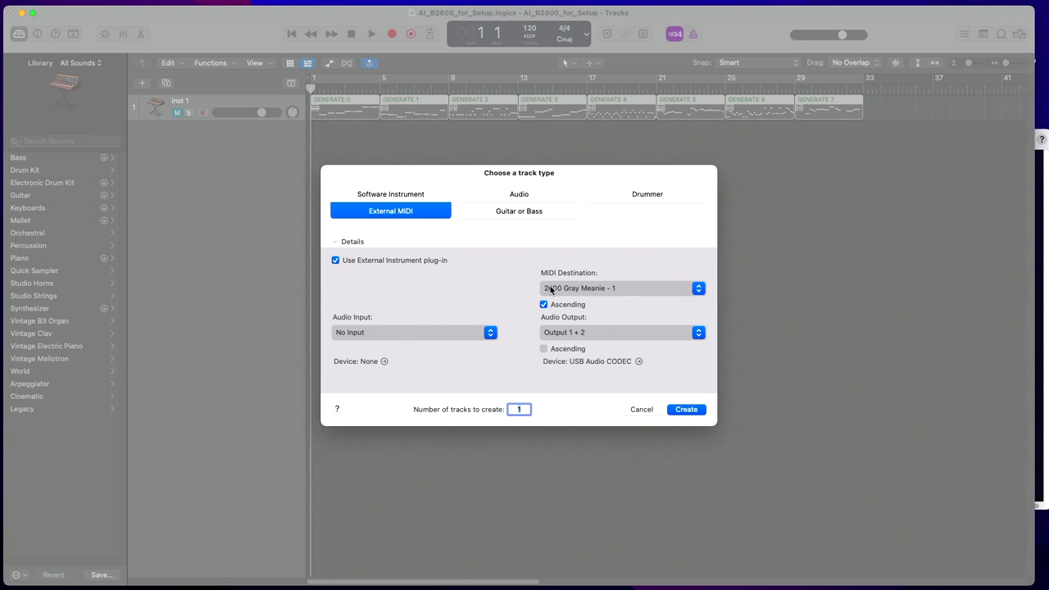
pyautogui.click(605, 288)
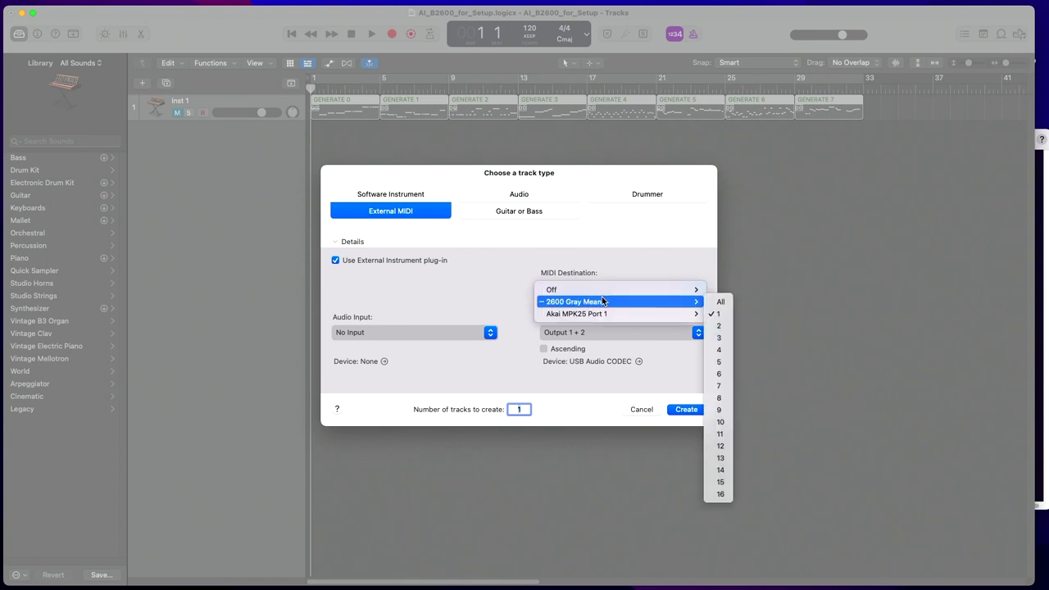
pyautogui.click(723, 314)
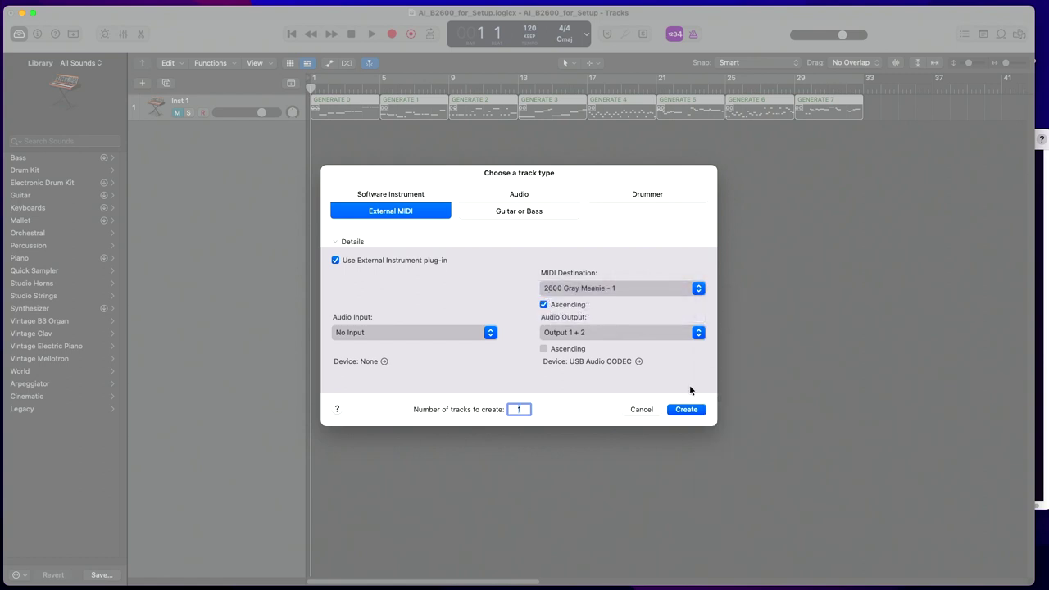
pyautogui.click(683, 412)
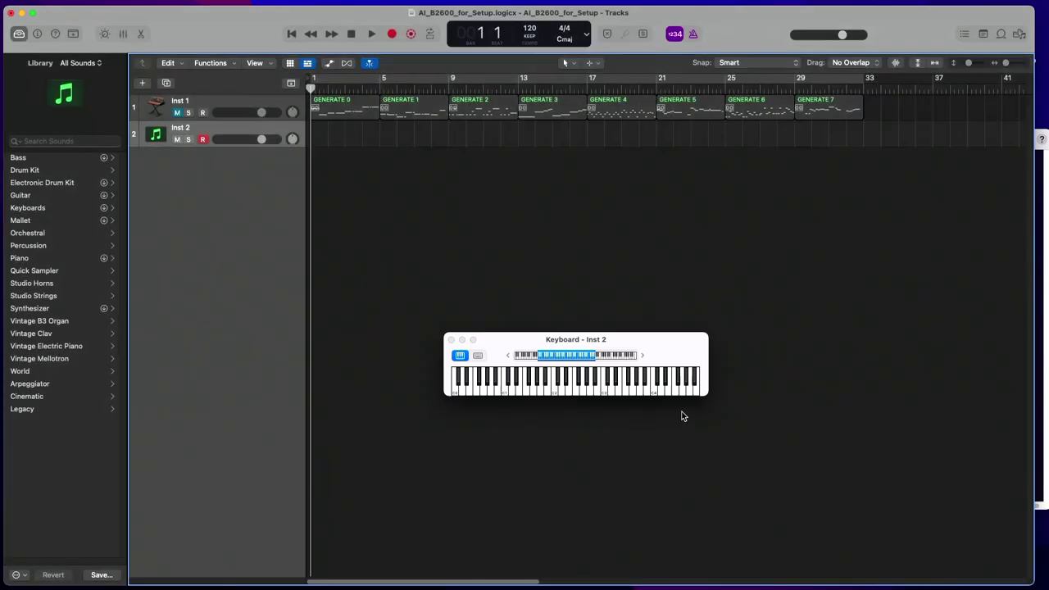
# Rename the new external MIDI track Gray Meanie and move it above Inst 1
pyautogui.doubleClick(179, 127)
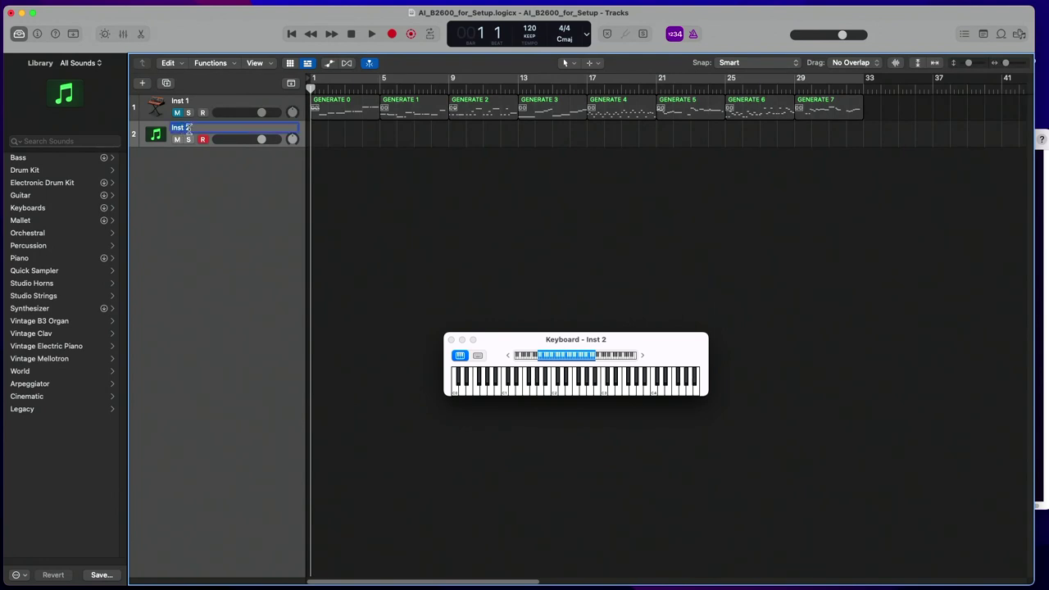
pyautogui.write('Gray Meanie')
pyautogui.press('Return')
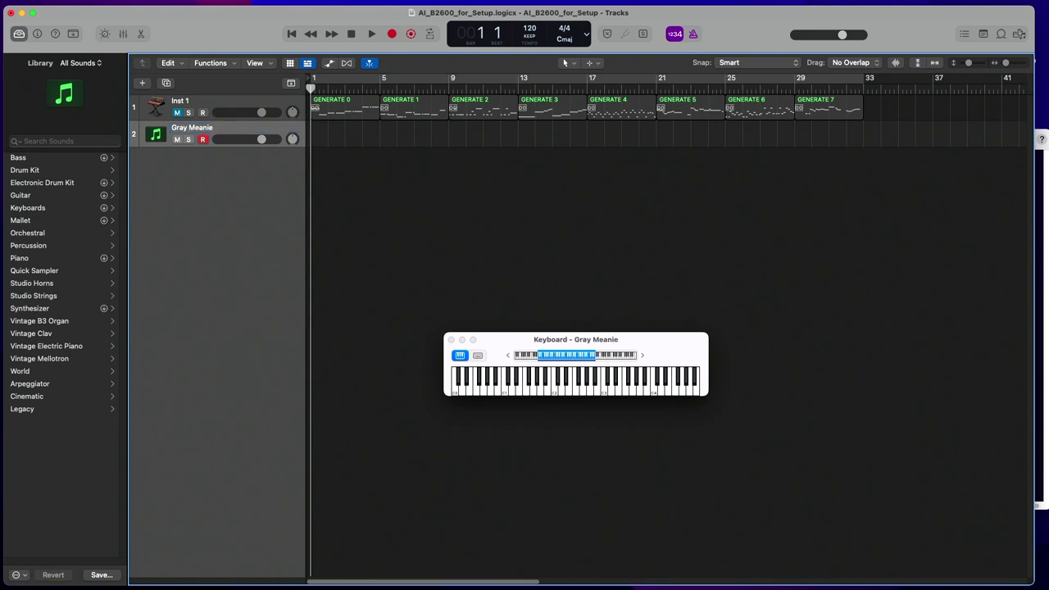
pyautogui.moveTo(182, 132); pyautogui.dragTo(185, 108)
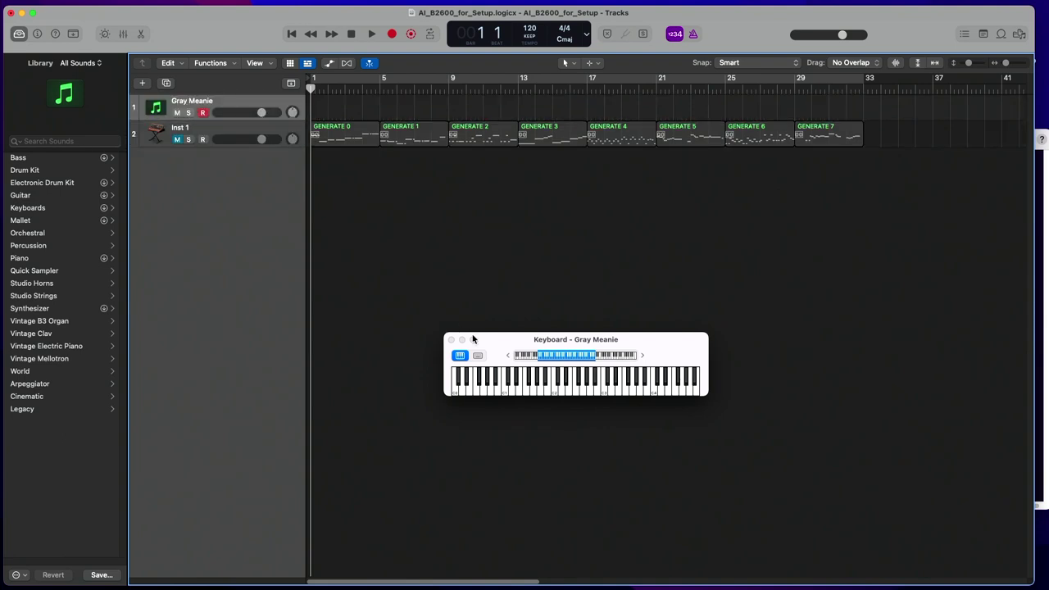
# Play several test notes on the on-screen keyboard through the Gray Meanie track
pyautogui.click(550, 384)
pyautogui.click(500, 385)
pyautogui.click(580, 383)
pyautogui.click(605, 382)
pyautogui.click(578, 383)
pyautogui.click(570, 384)
# Check the 2600 Gray Meanie's properties and MIDI ports in MIDI Studio, and close both windows
pyautogui.click(1044, 197)
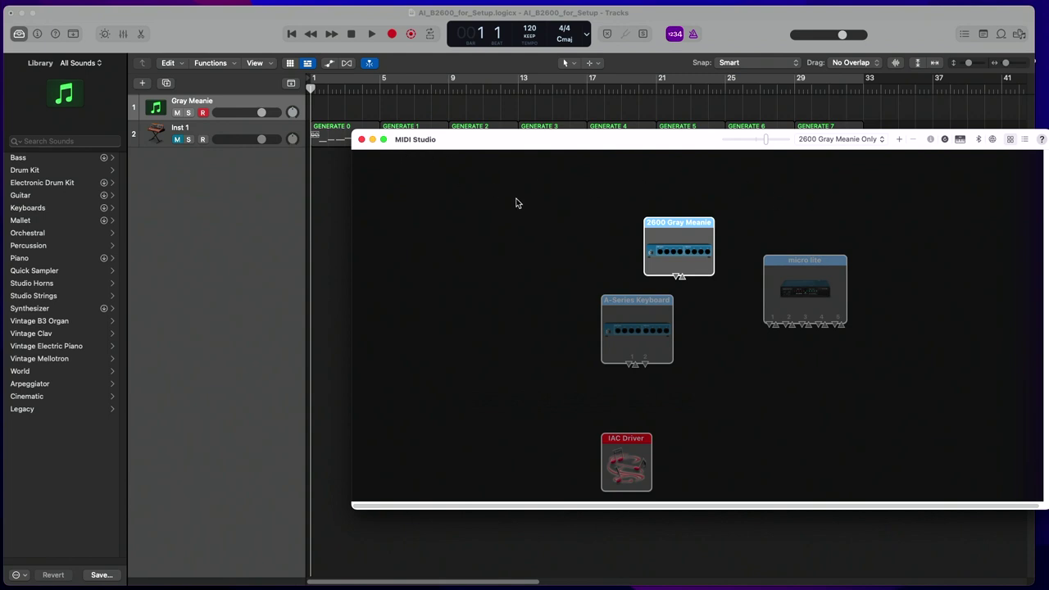
pyautogui.doubleClick(671, 239)
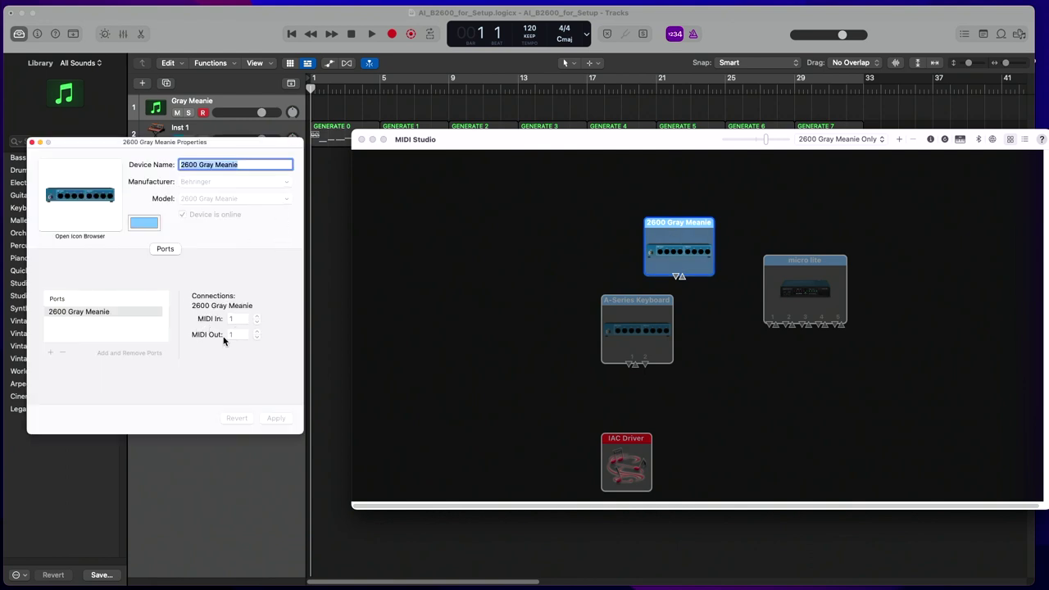
pyautogui.click(32, 144)
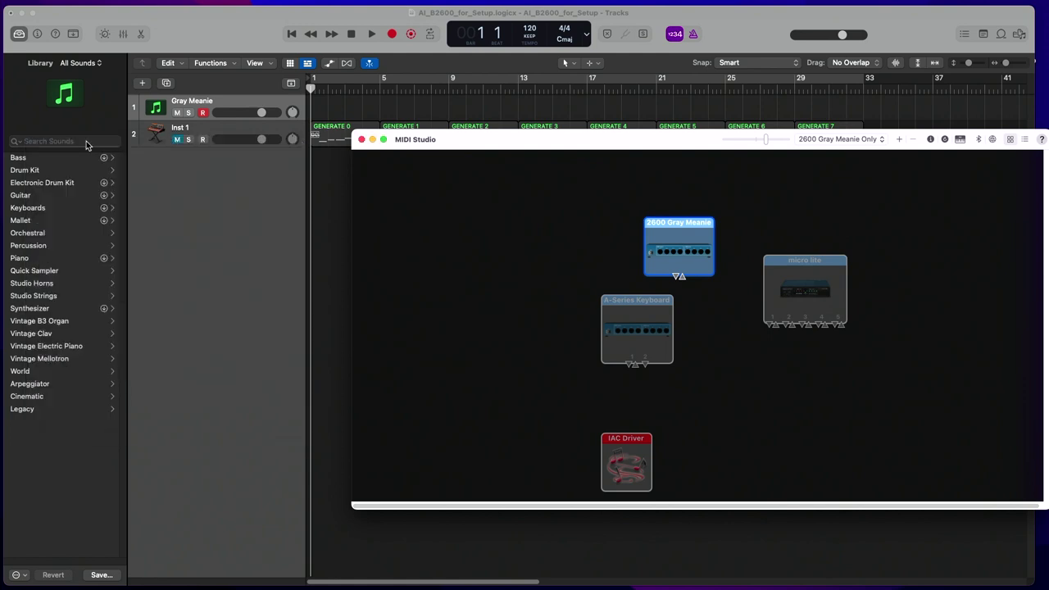
pyautogui.click(360, 140)
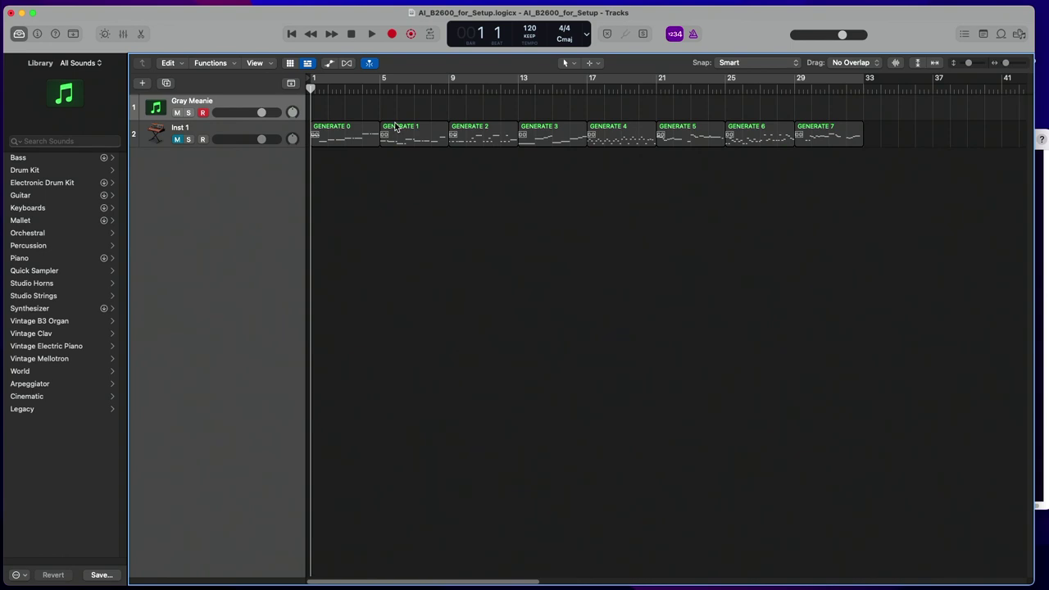
# Copy regions GENERATE 0 through GENERATE 7 from Inst 1 onto the Gray Meanie track at bar 1 and start playback from the beginning
pyautogui.moveTo(336, 119); pyautogui.dragTo(874, 181)
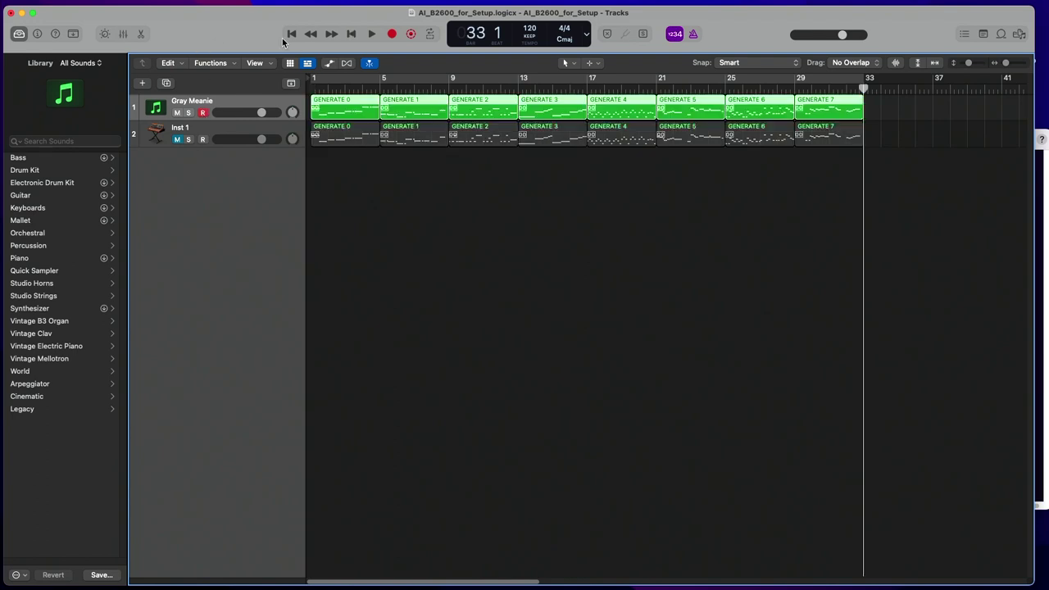
pyautogui.click(291, 34)
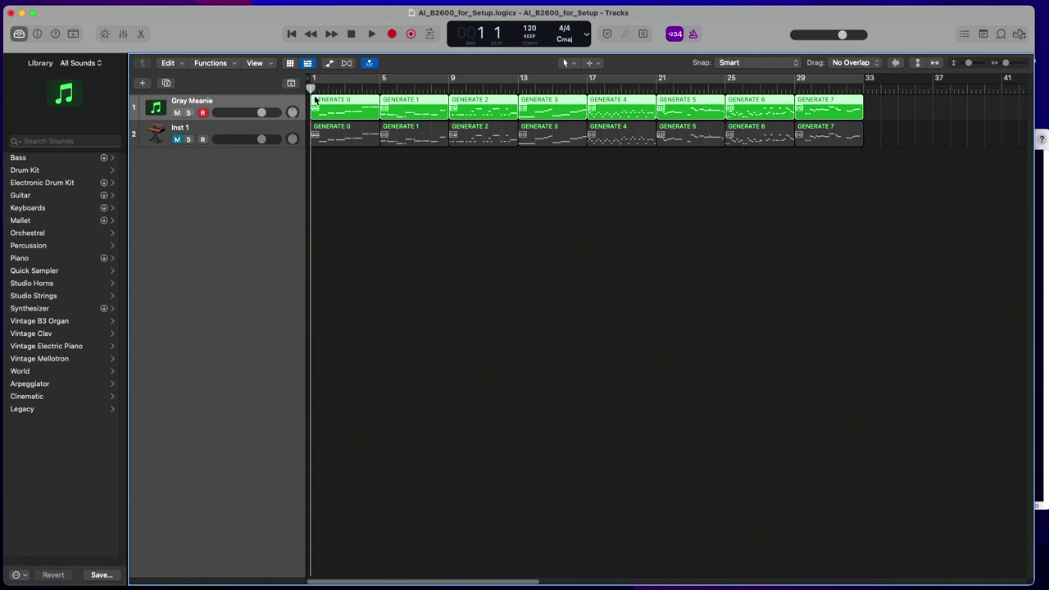
pyautogui.click(371, 36)
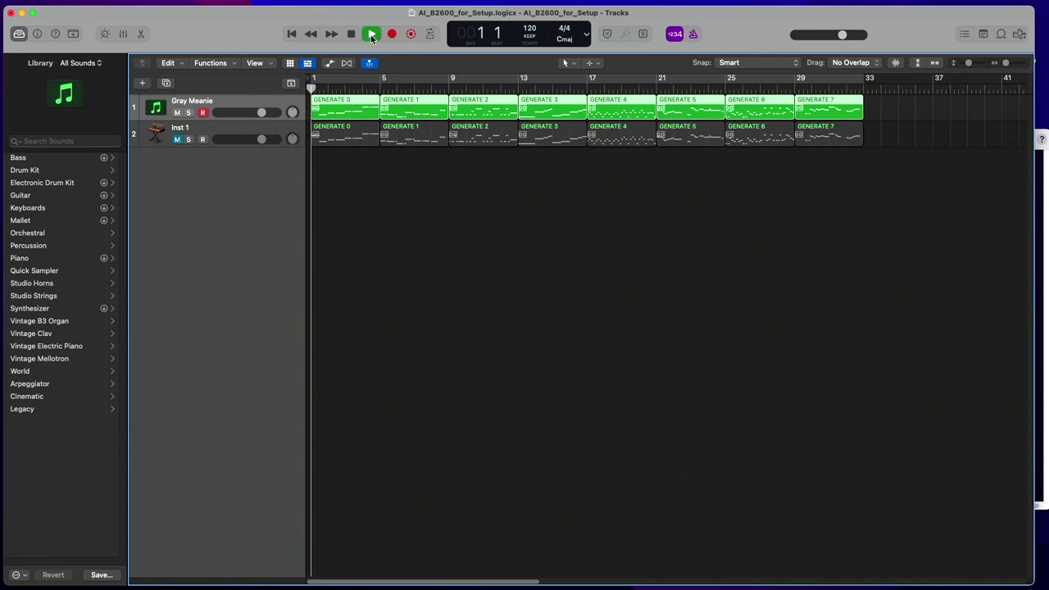